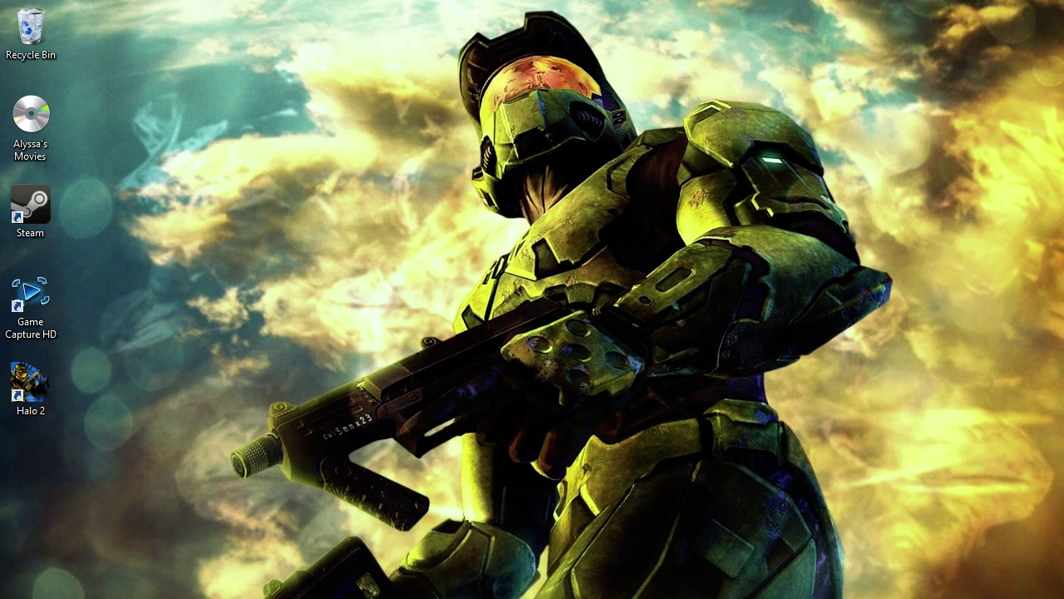
# Press the Windows key to bring up the Start menu.
pyautogui.press('super')
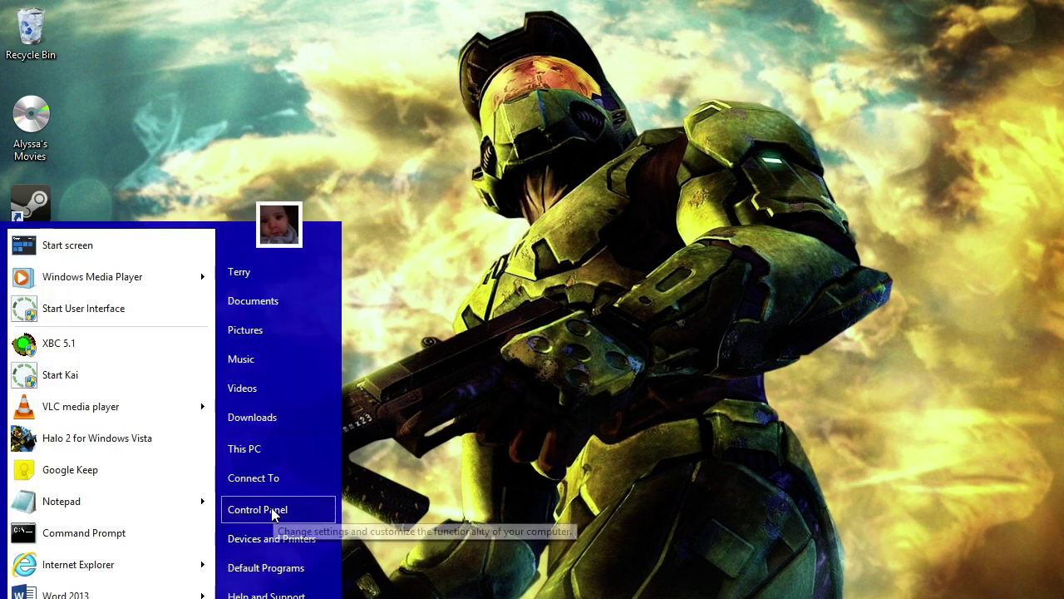
# Select XLink Kai in Control Panel's installed programs list and start its uninstall.
pyautogui.click(293, 509)
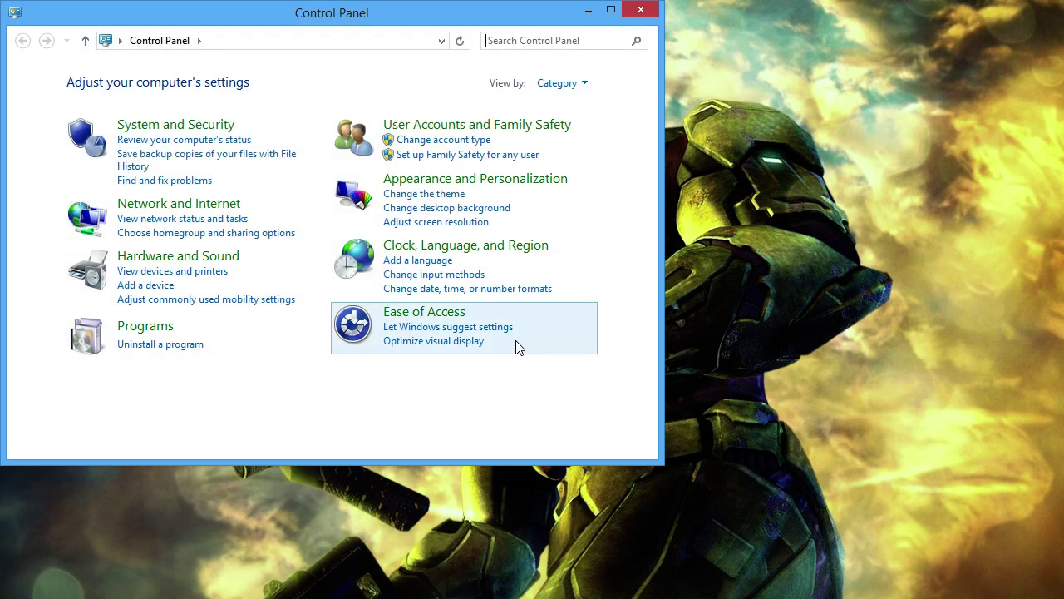
pyautogui.click(163, 345)
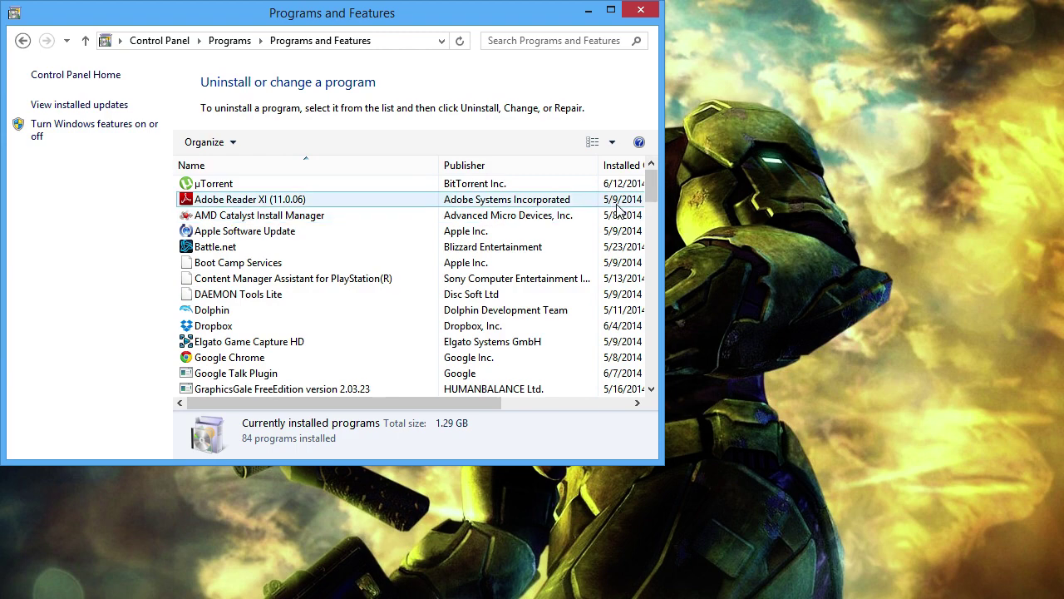
pyautogui.moveTo(649, 196); pyautogui.dragTo(652, 402)
pyautogui.click(351, 377)
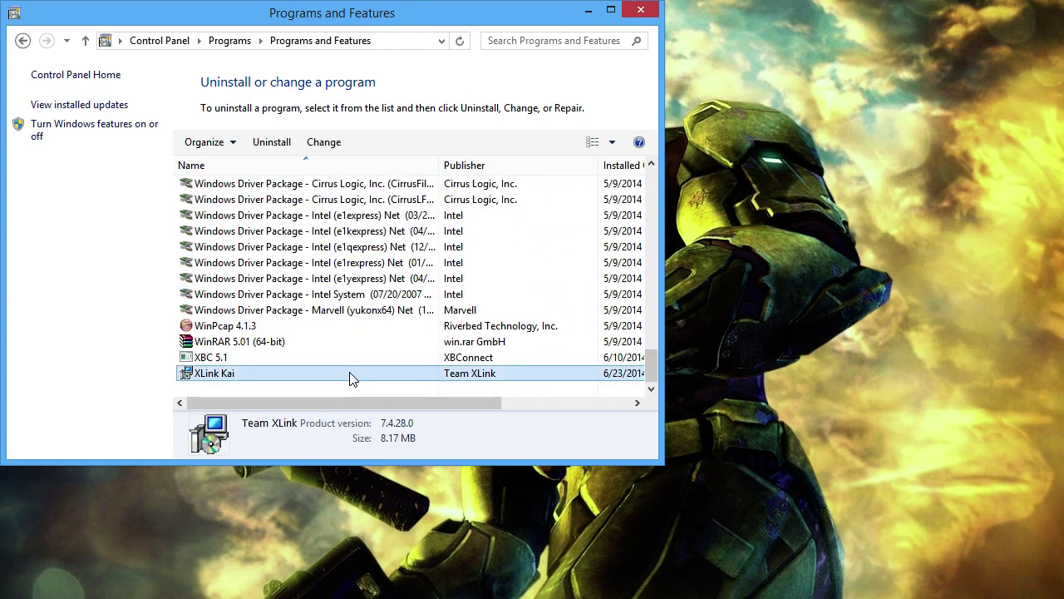
pyautogui.click(269, 144)
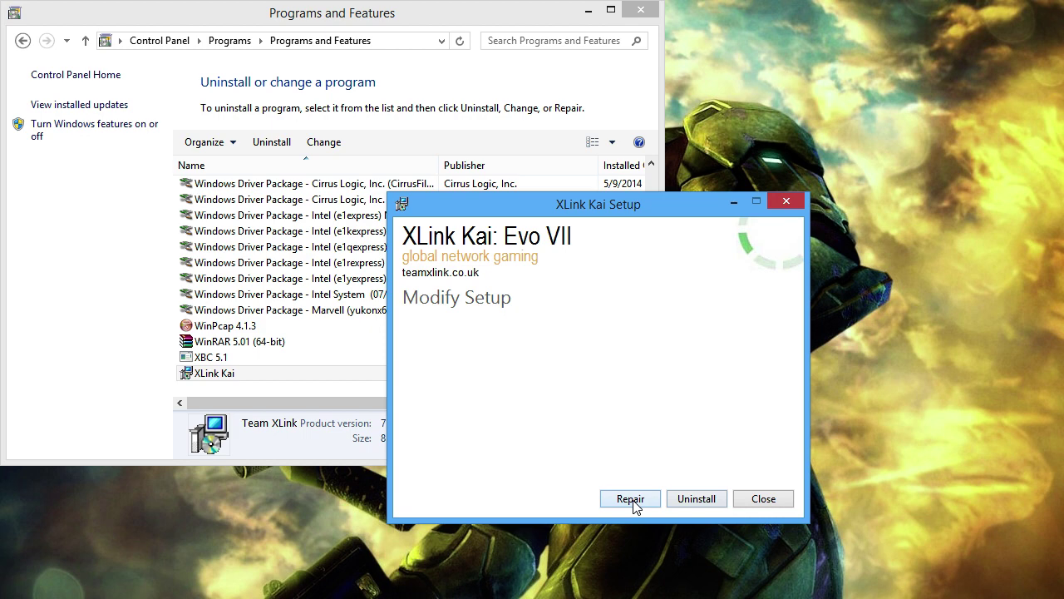
# Uninstall XLink Kai, then close the finished setup and Programs and Features.
pyautogui.click(697, 499)
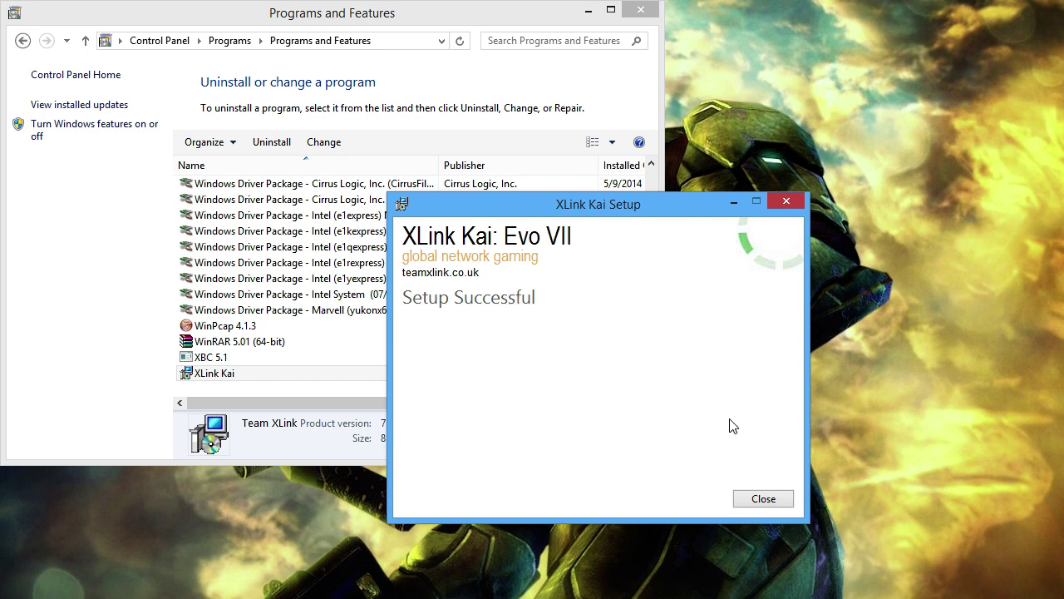
pyautogui.click(763, 500)
pyautogui.click(639, 10)
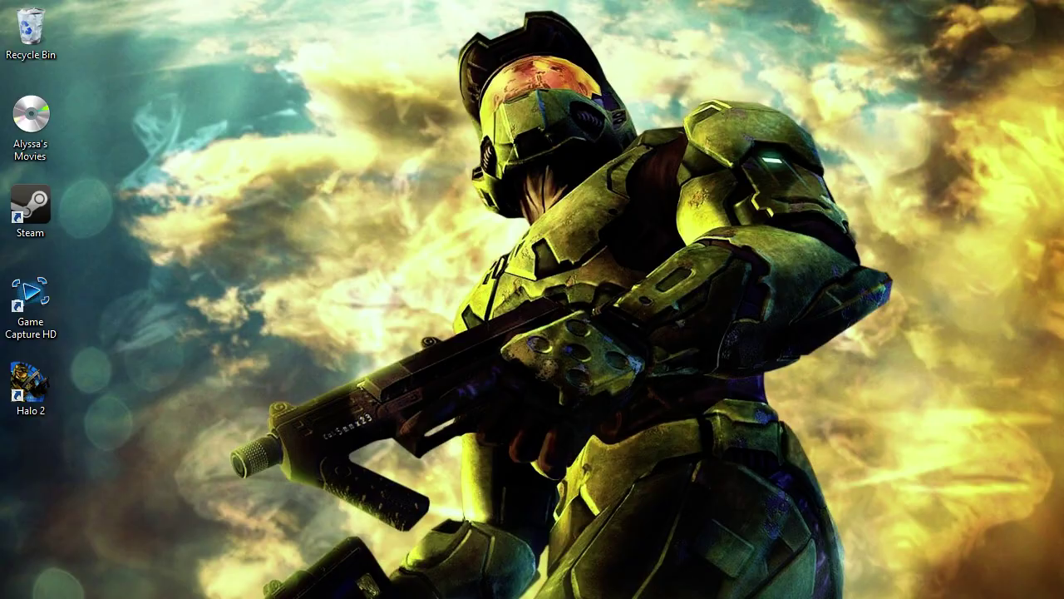
# On teamxlink.co.uk's Downloads page, choose the Windows version and download it.
pyautogui.write('teamxlink.co.uk')
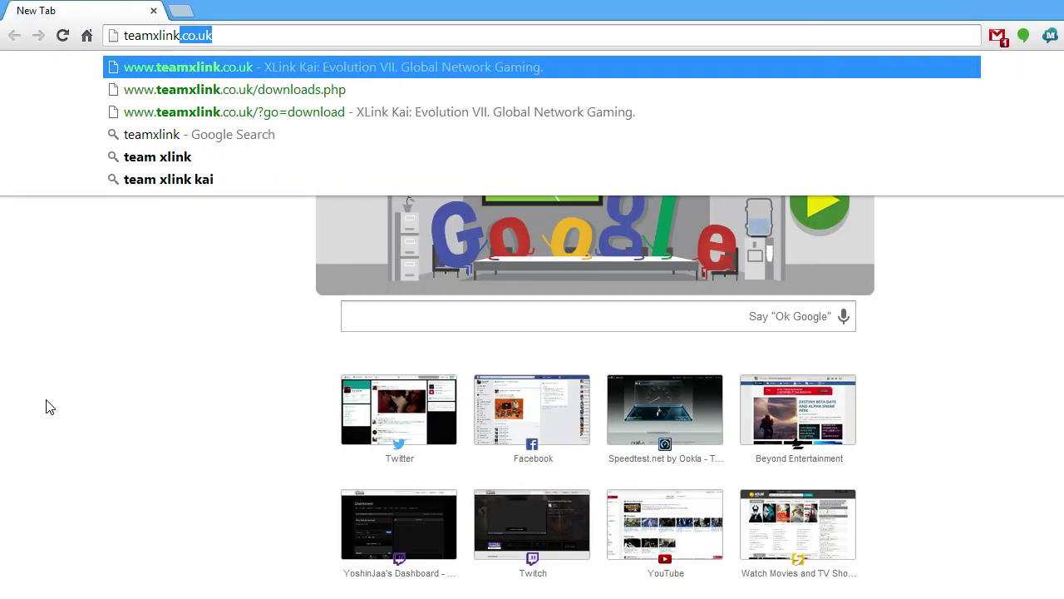
pyautogui.press('Return')
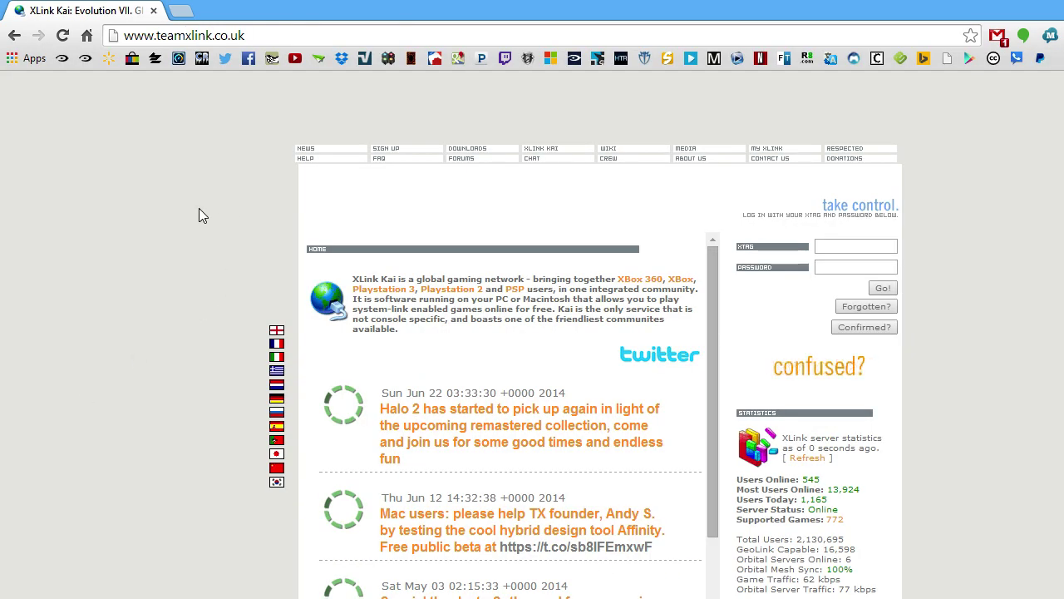
pyautogui.click(459, 151)
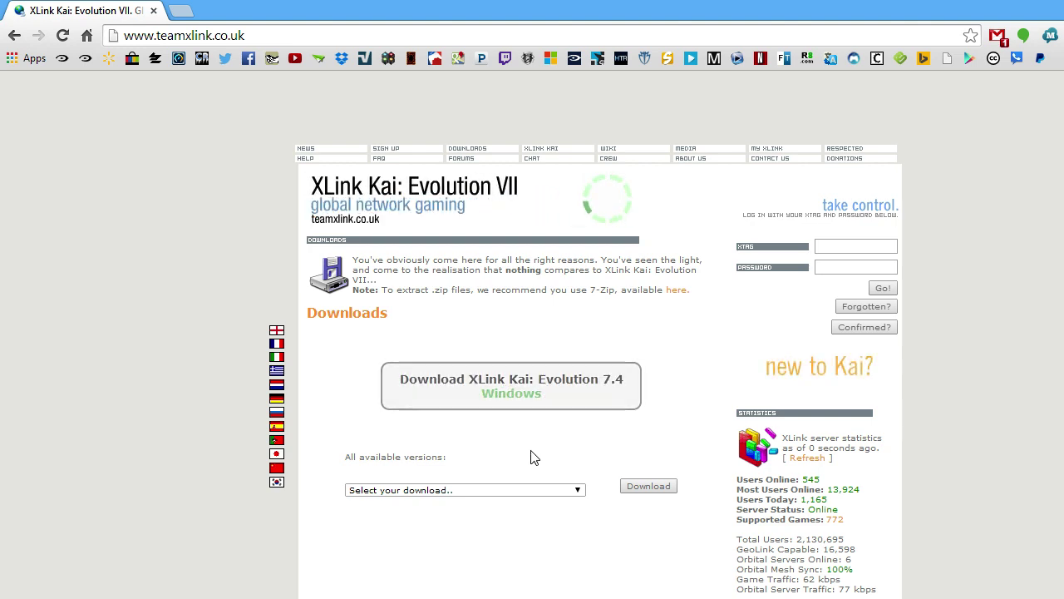
pyautogui.click(536, 489)
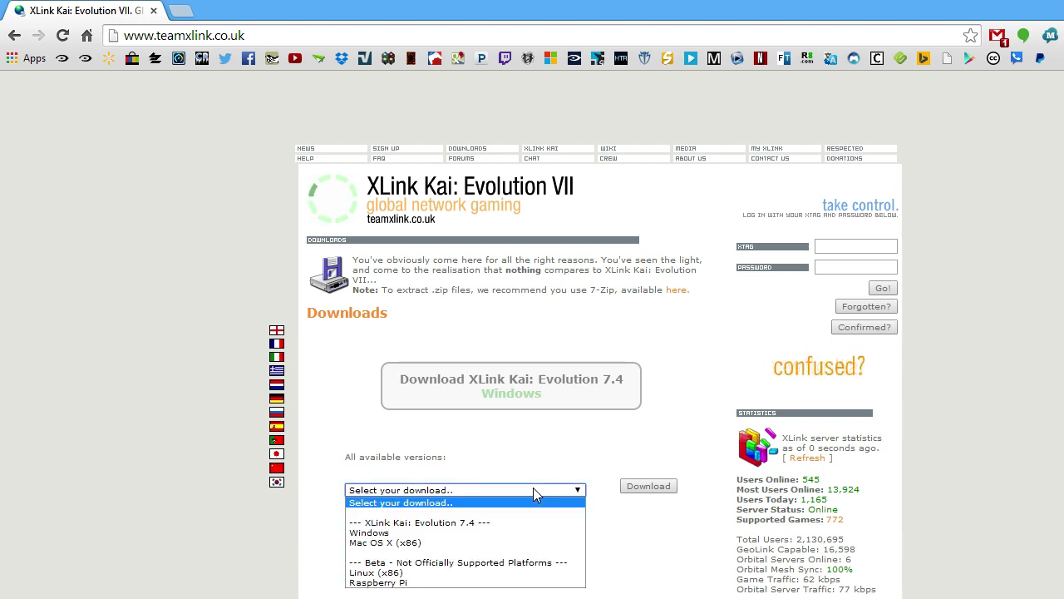
pyautogui.click(478, 533)
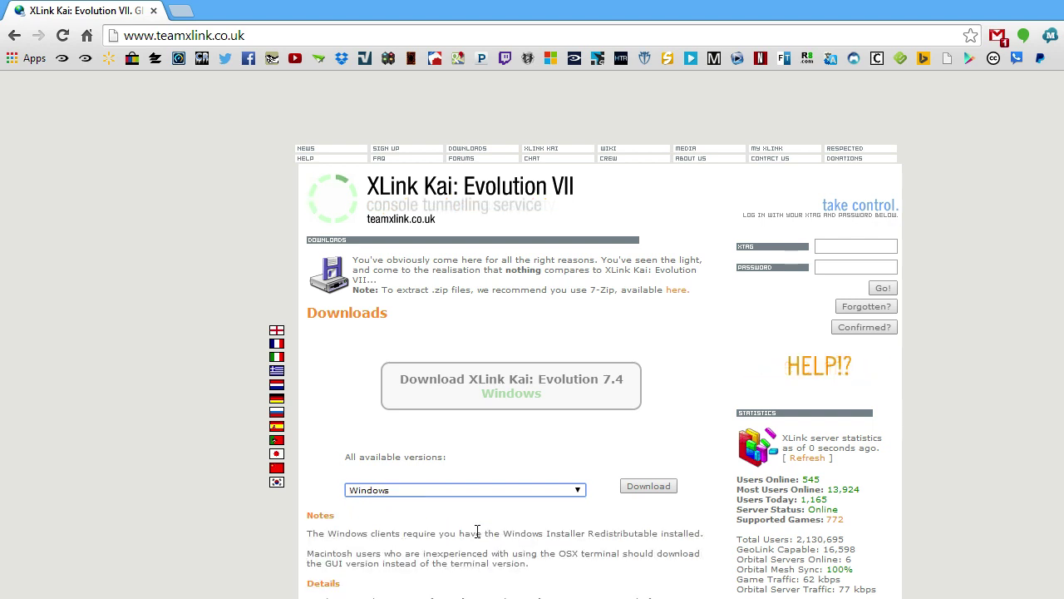
pyautogui.click(643, 486)
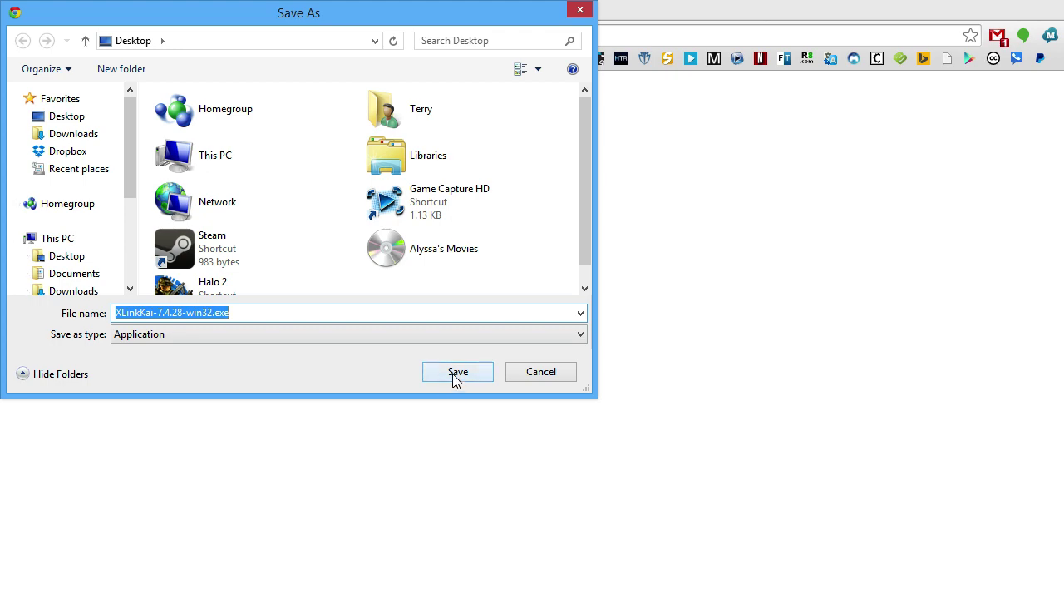
# Save XLinkKai-7.4.28-win32.exe to the Desktop.
pyautogui.click(457, 373)
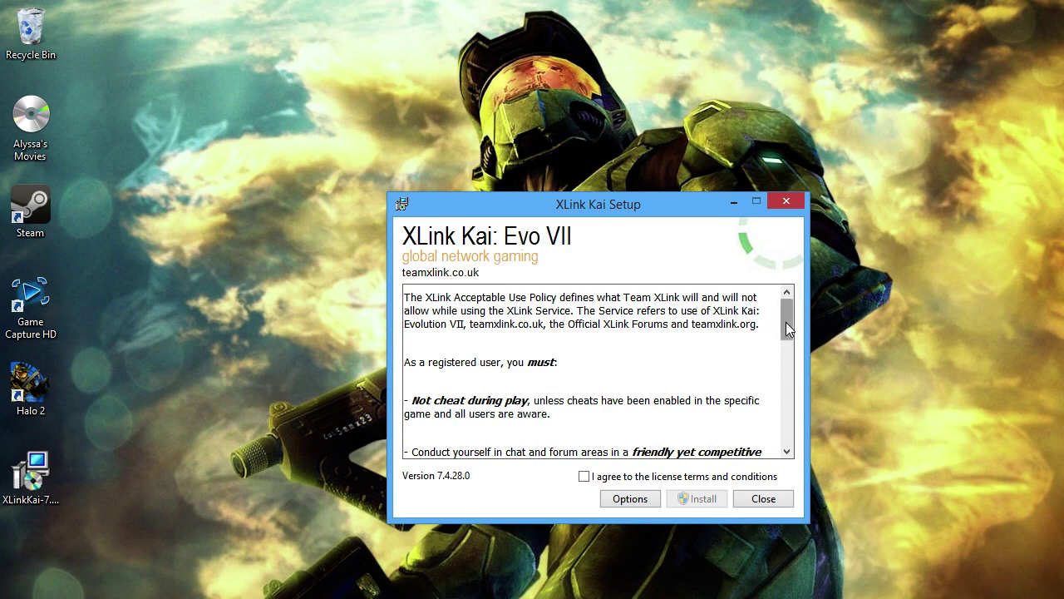
# Scroll through and agree to the license, install XLink Kai 7.4.28, then close Setup.
pyautogui.moveTo(787, 329); pyautogui.dragTo(786, 445)
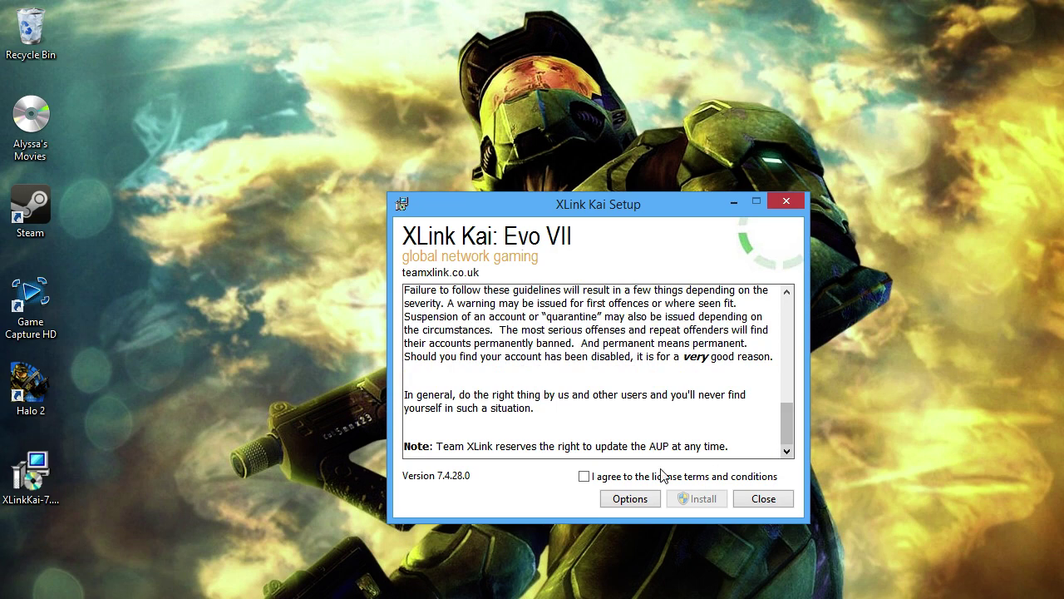
pyautogui.click(582, 477)
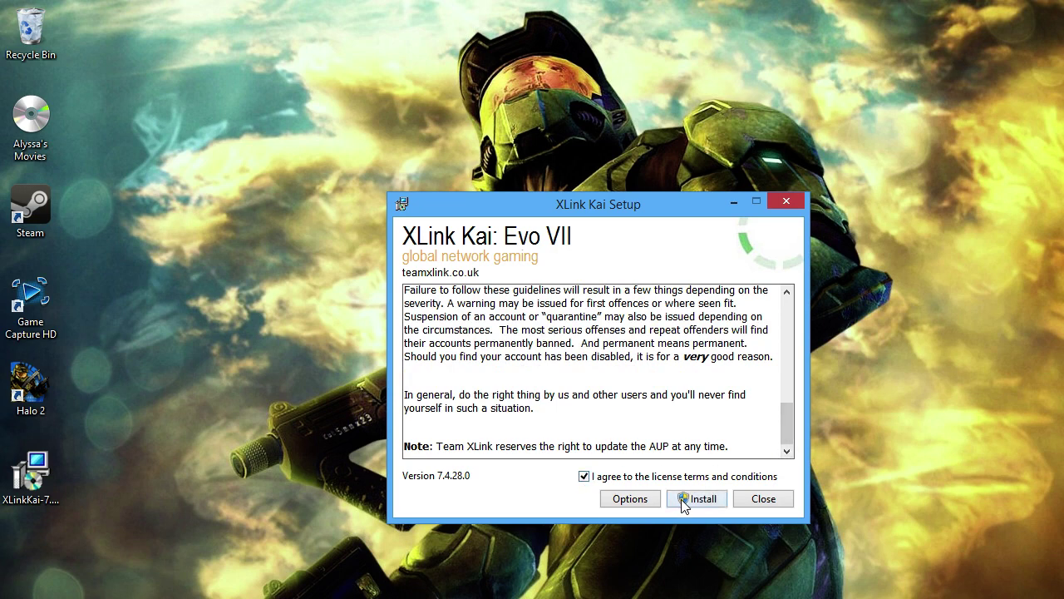
pyautogui.click(703, 498)
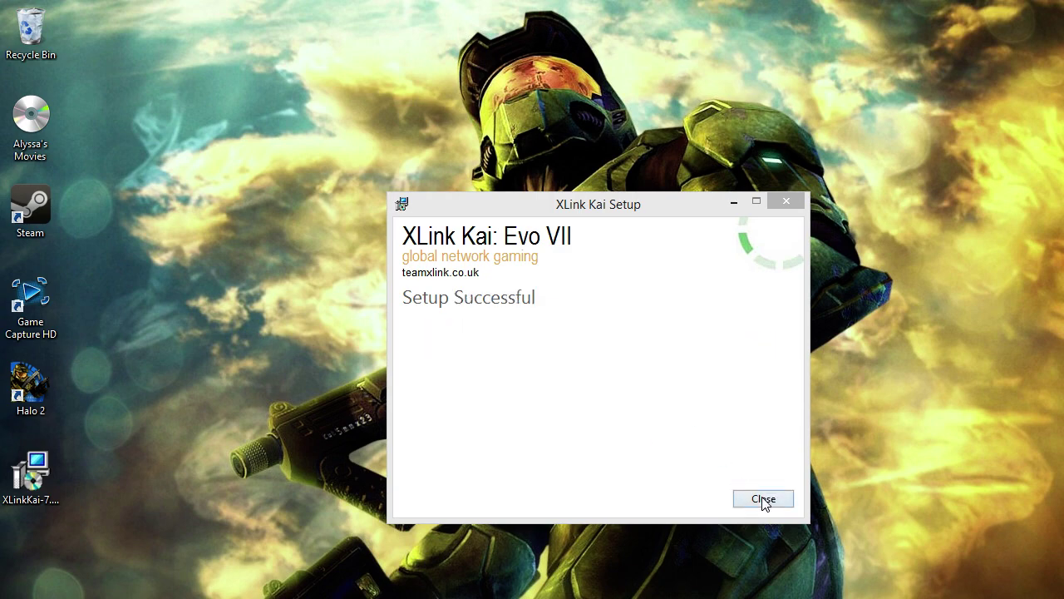
pyautogui.click(763, 498)
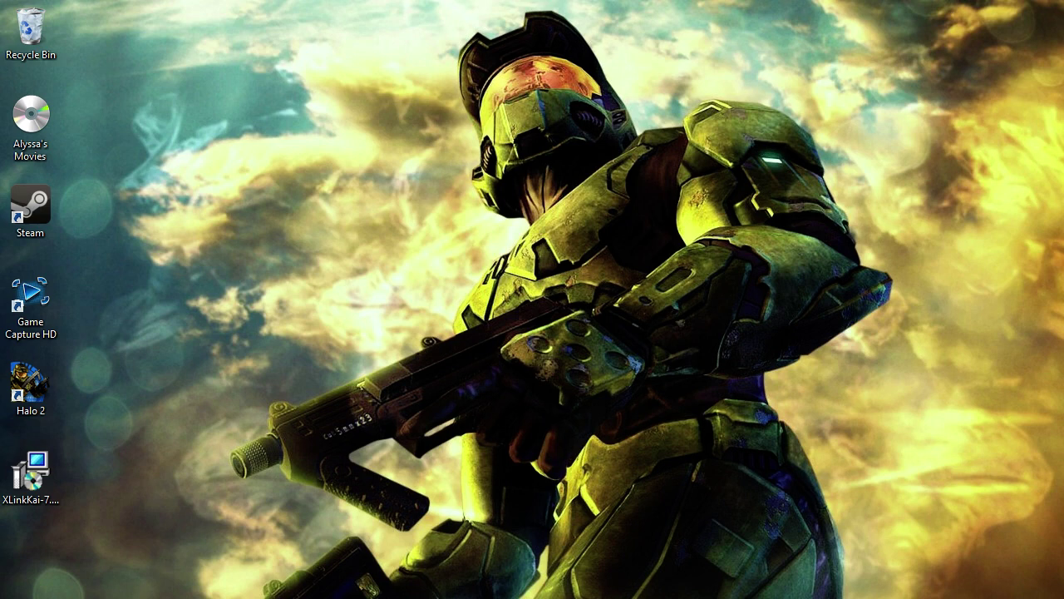
# Search 'users' from the Start menu and open Change User Account Control settings.
pyautogui.press('super')
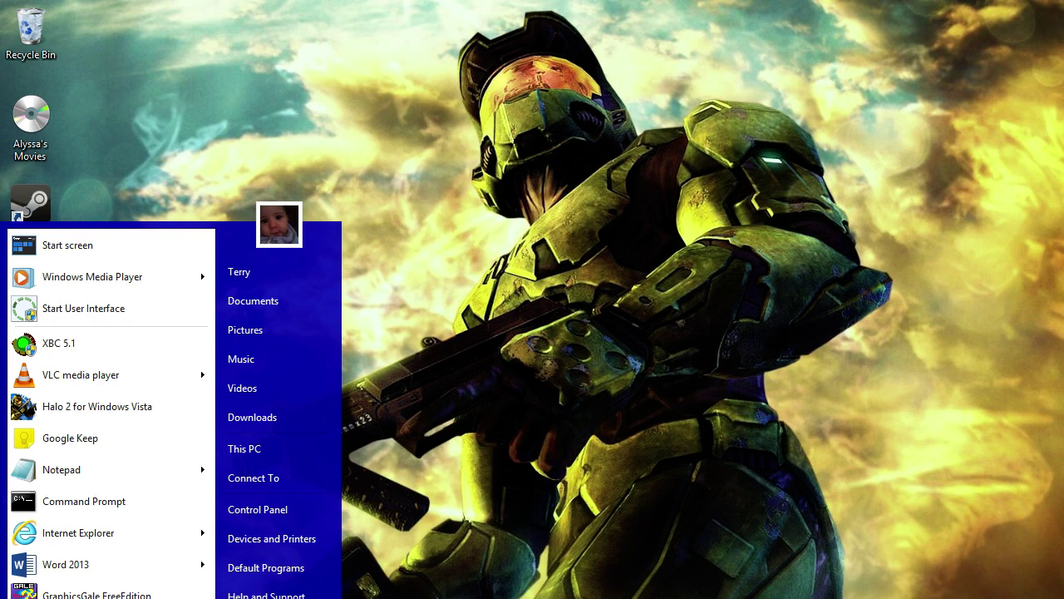
pyautogui.write('user')
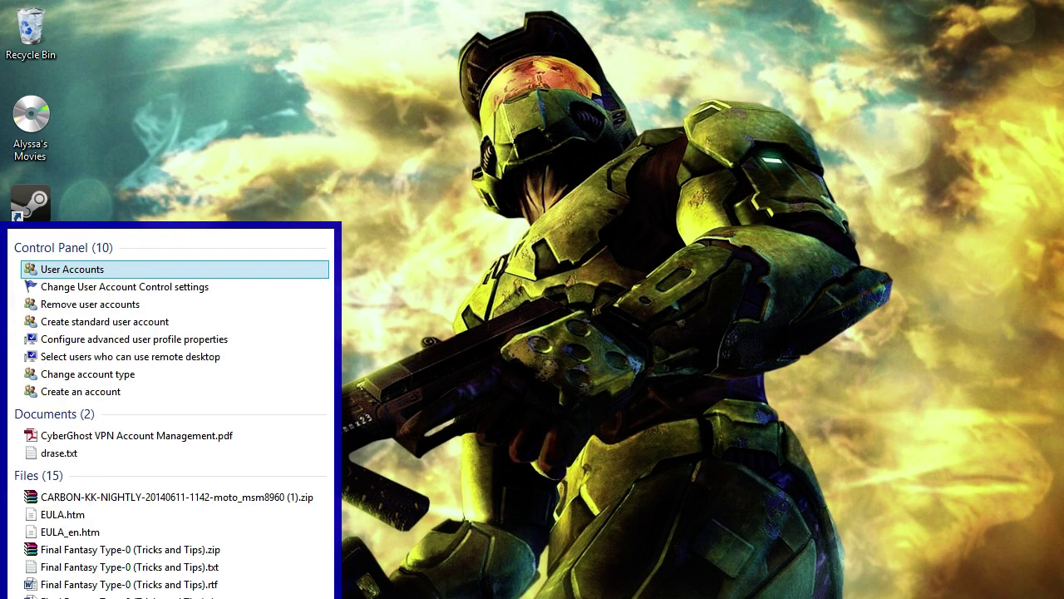
pyautogui.write('s')
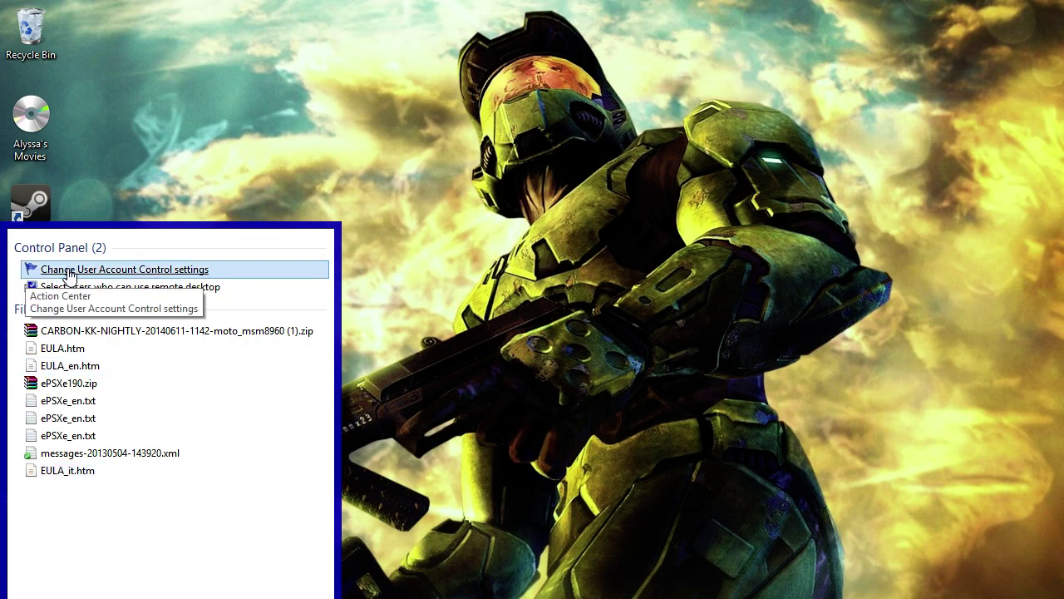
pyautogui.click(69, 274)
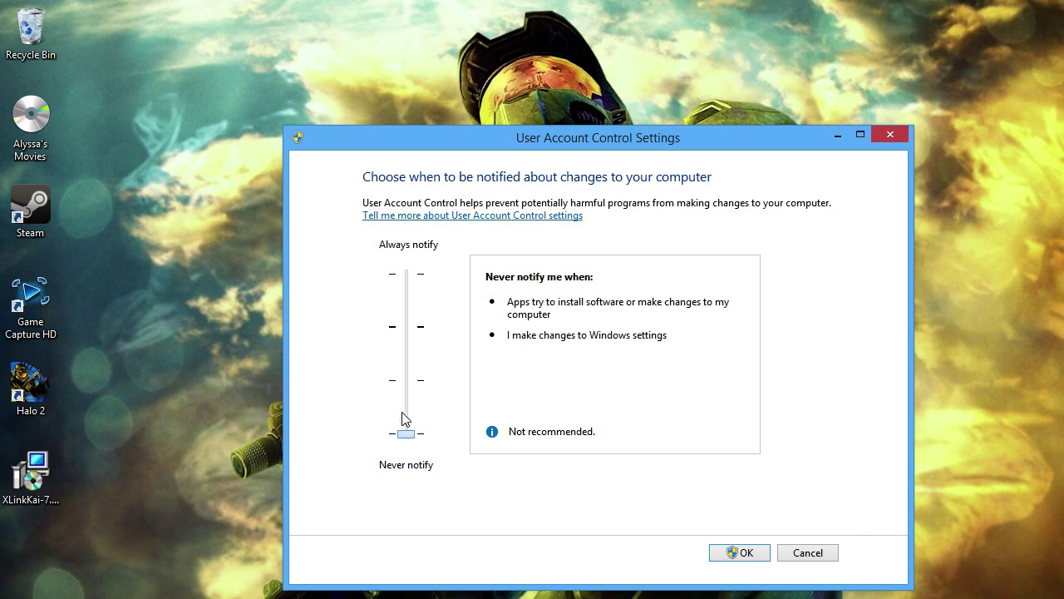
# Drag the UAC slider down to Never notify and confirm with OK.
pyautogui.moveTo(407, 431); pyautogui.dragTo(409, 332)
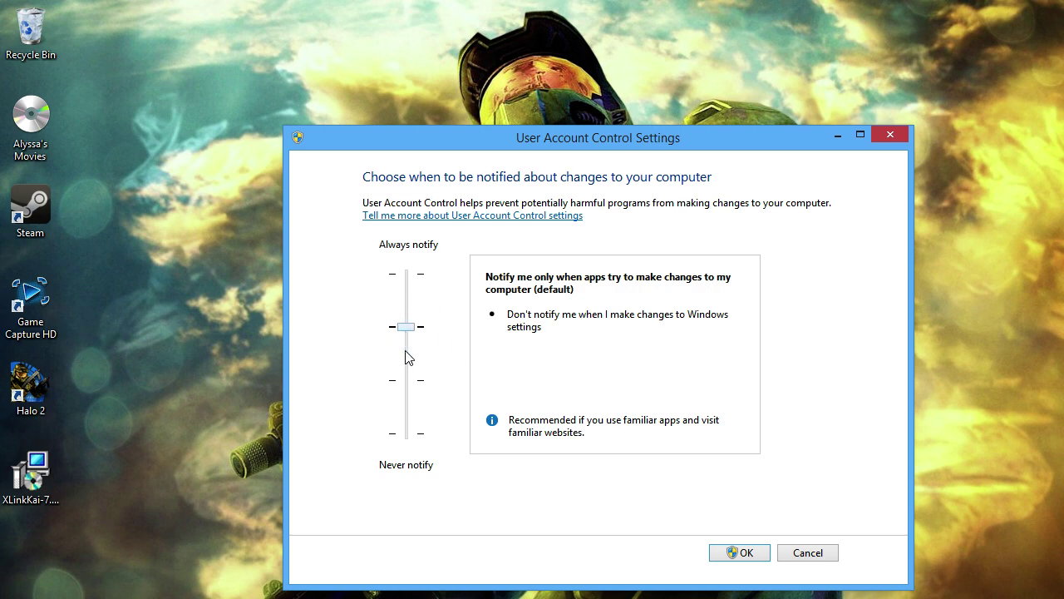
pyautogui.moveTo(406, 327); pyautogui.dragTo(407, 438)
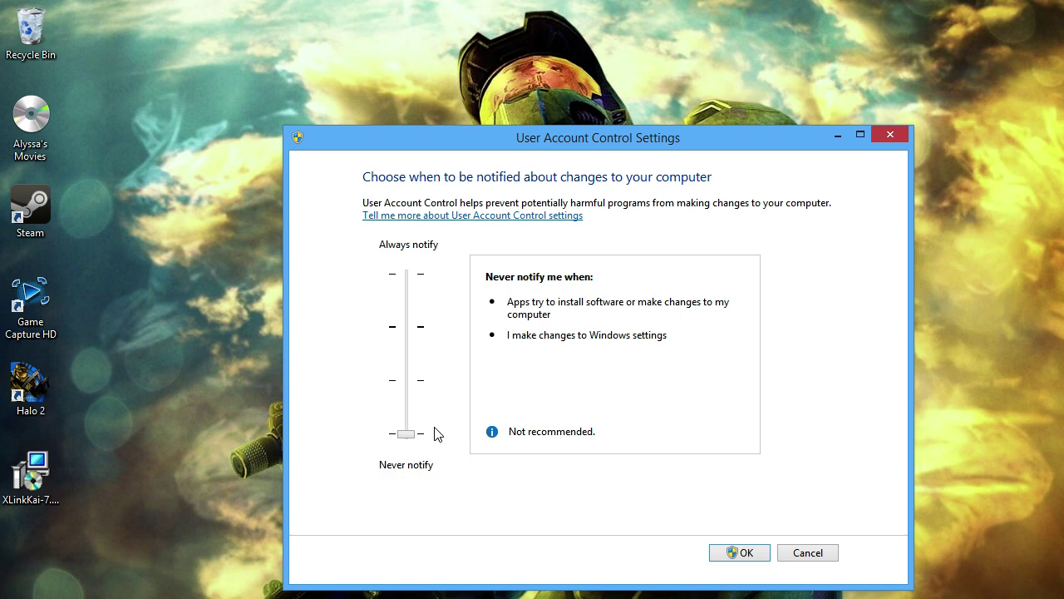
pyautogui.click(747, 554)
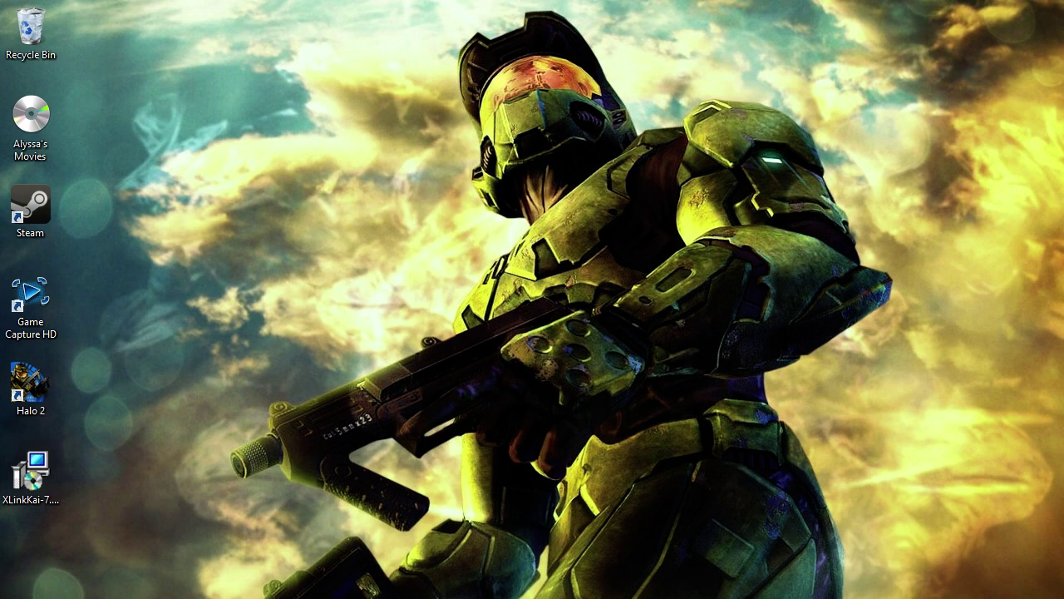
# Find Start Kai under XLink Kai in All Programs and open its Properties window.
pyautogui.press('super')
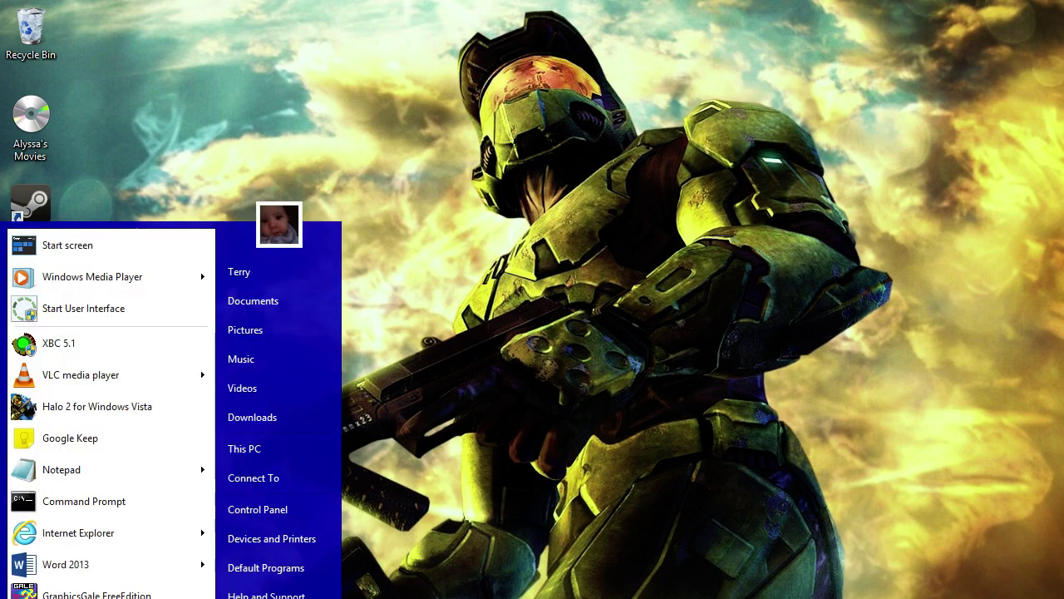
pyautogui.click(83, 595)
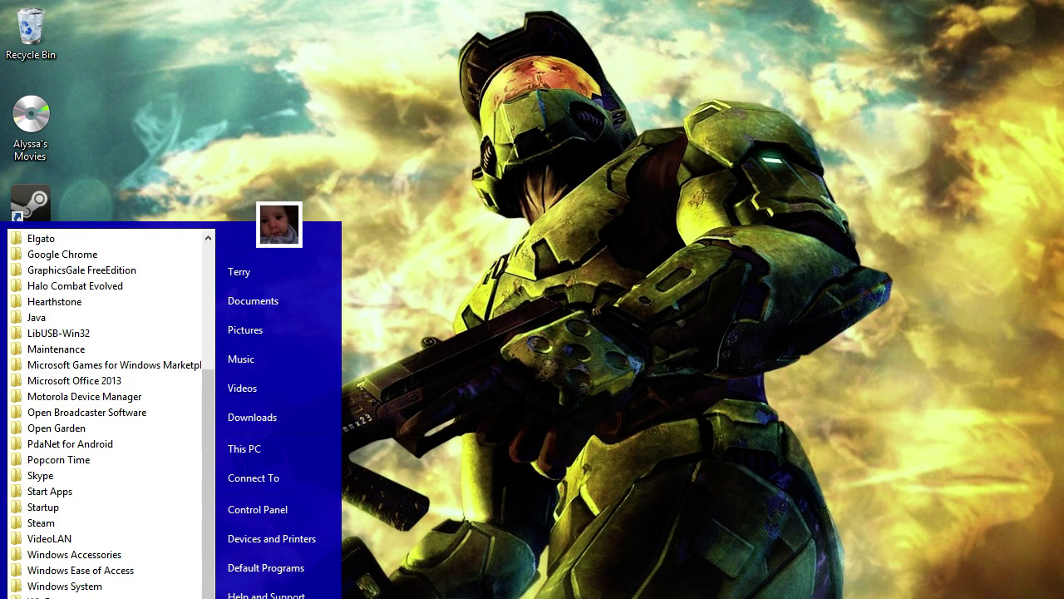
pyautogui.scroll(-1, 86, 396)
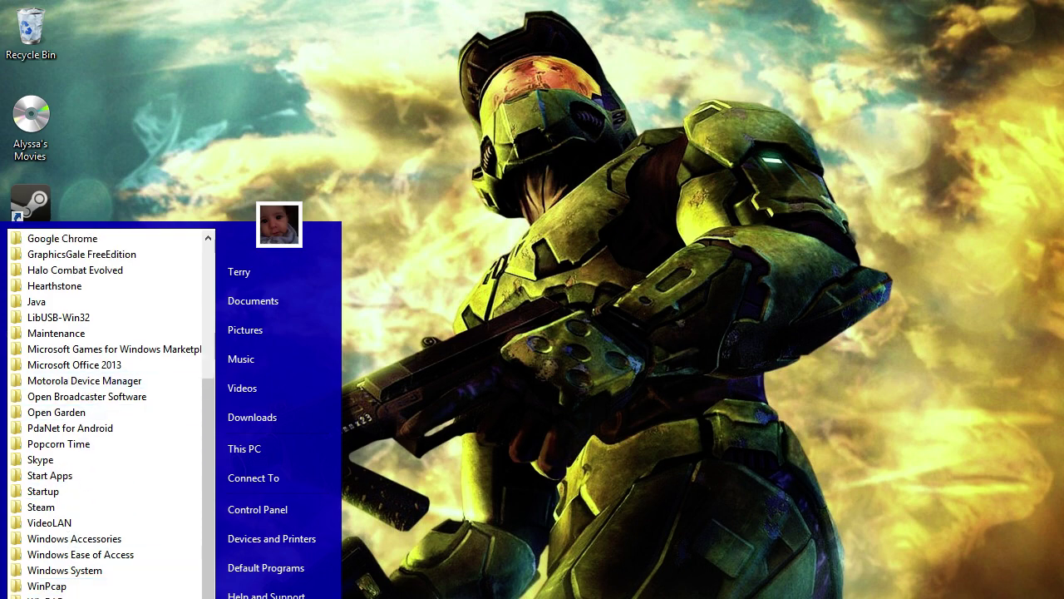
pyautogui.scroll(-1, 108, 582)
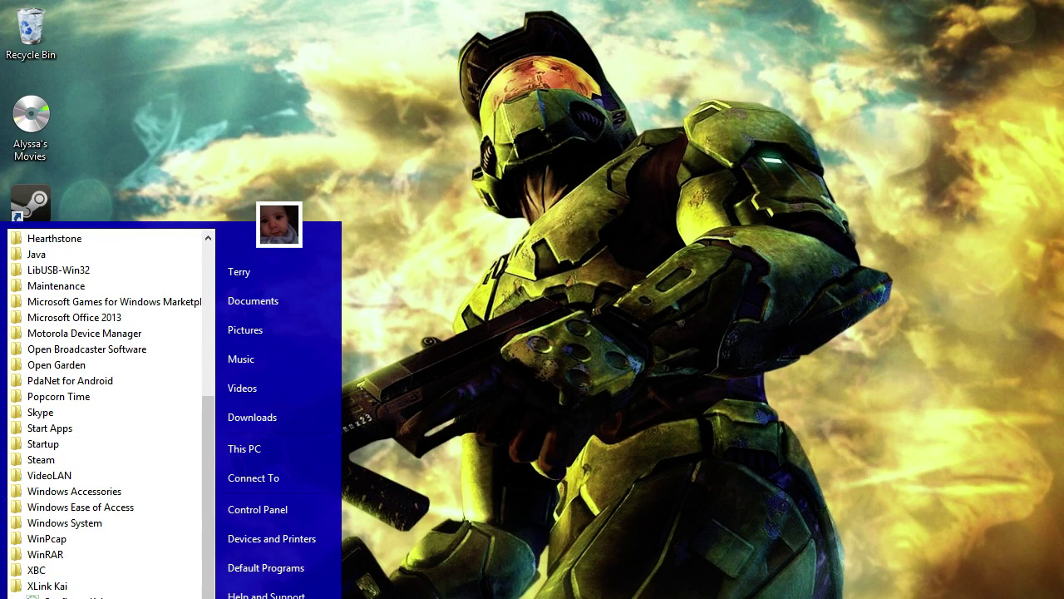
pyautogui.rightClick(52, 398)
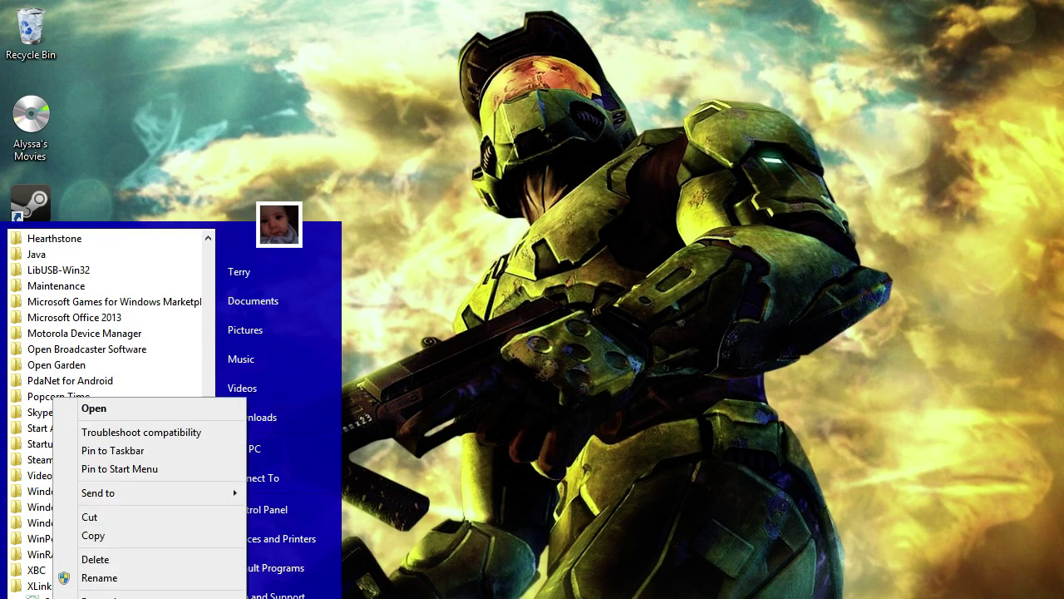
pyautogui.click(100, 596)
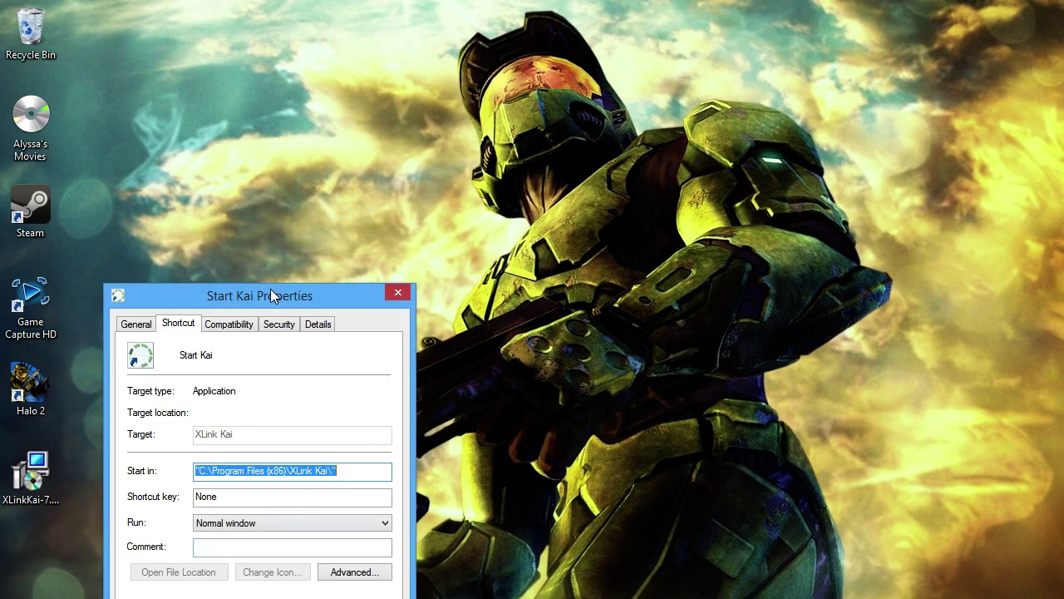
pyautogui.moveTo(273, 290); pyautogui.dragTo(561, 156)
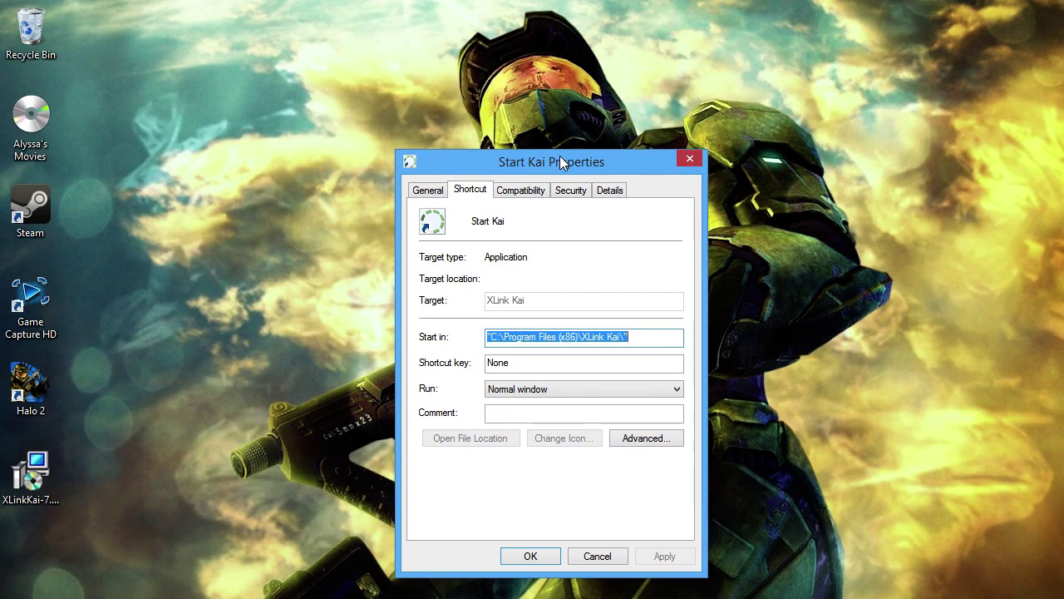
# Turn on compatibility mode for Start Kai with Windows 7 as the target, then confirm with OK.
pyautogui.click(513, 193)
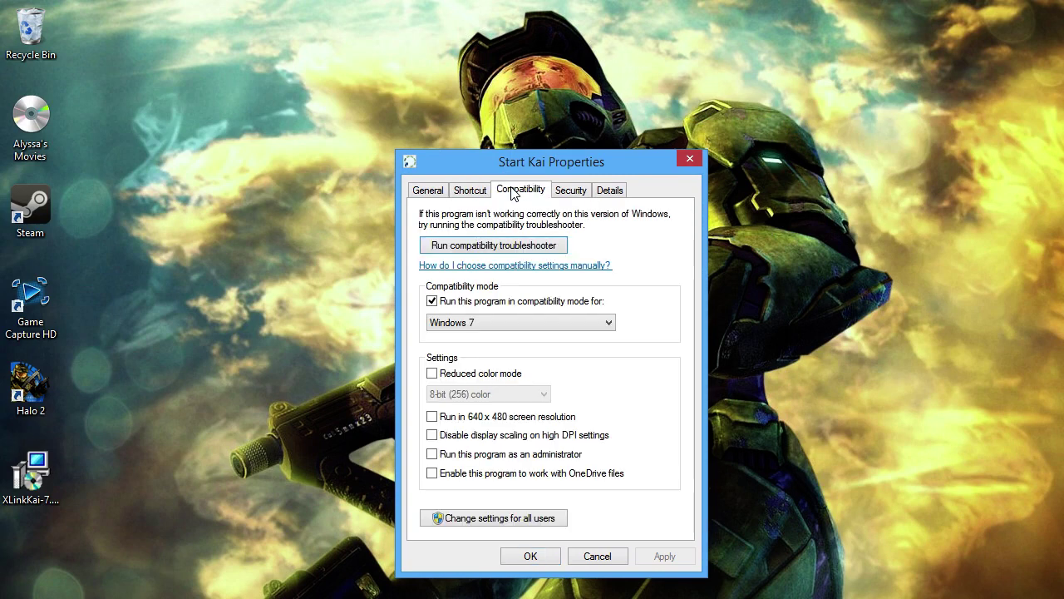
pyautogui.click(432, 302)
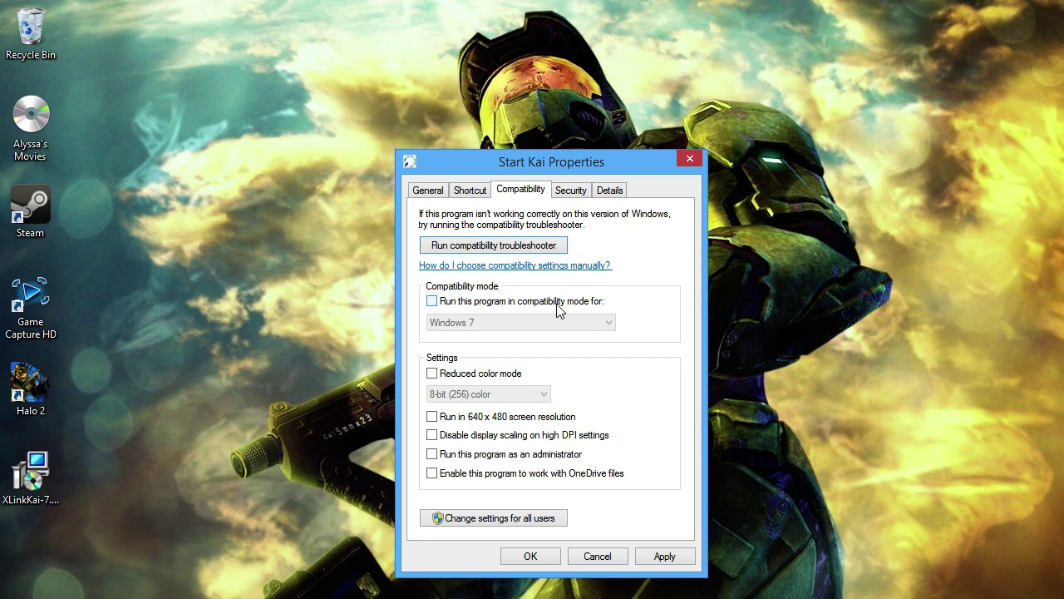
pyautogui.click(433, 302)
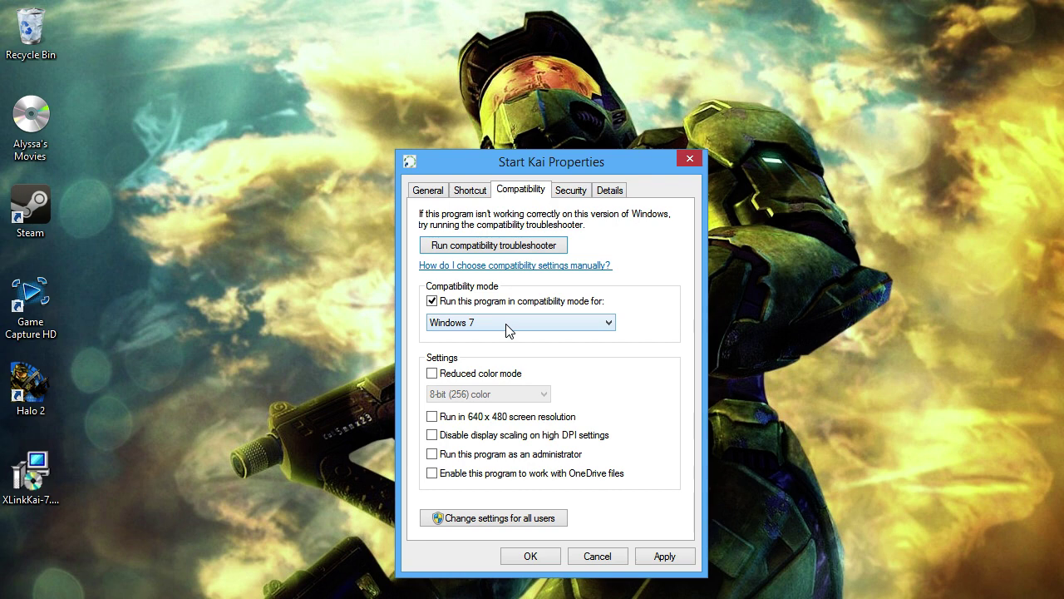
pyautogui.click(509, 324)
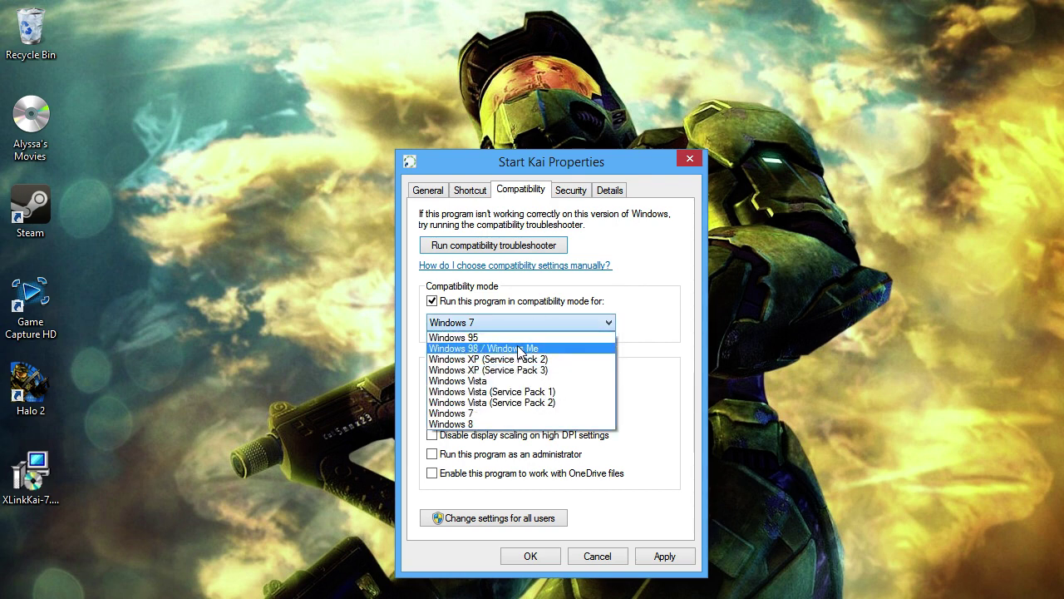
pyautogui.click(487, 414)
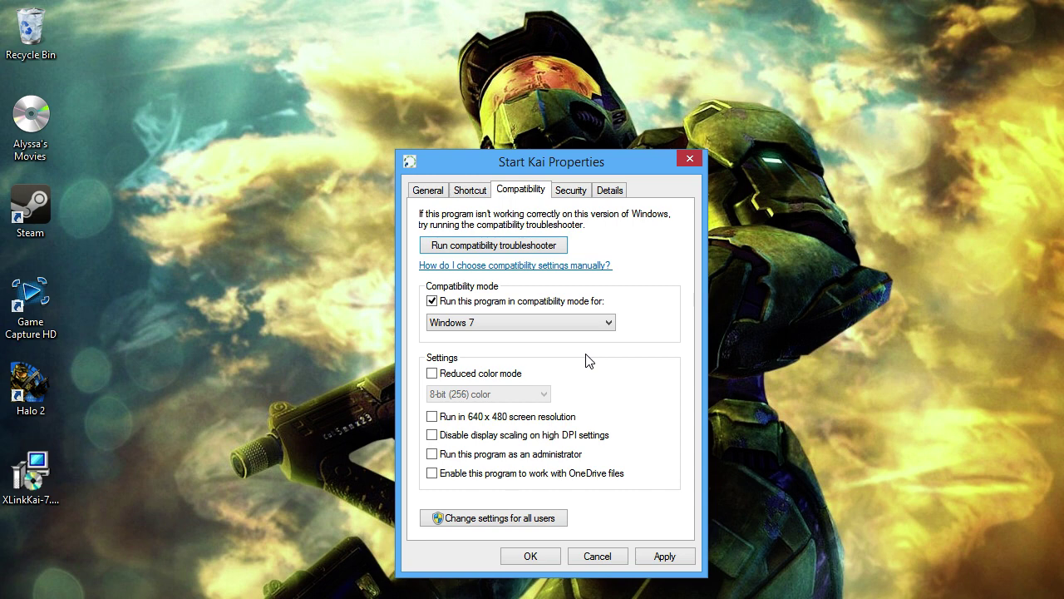
pyautogui.click(561, 326)
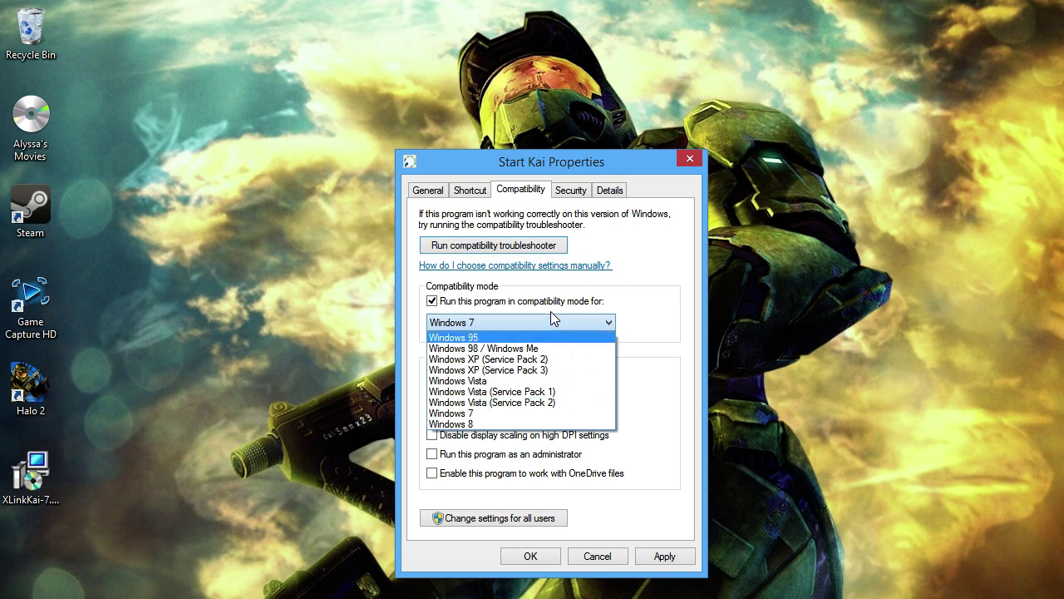
pyautogui.click(545, 326)
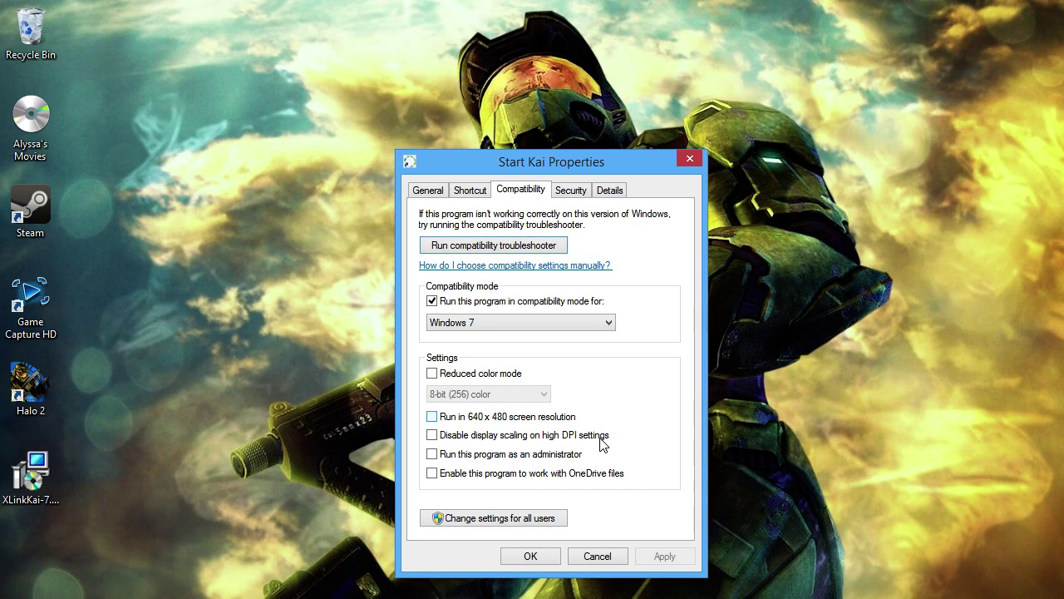
pyautogui.click(527, 556)
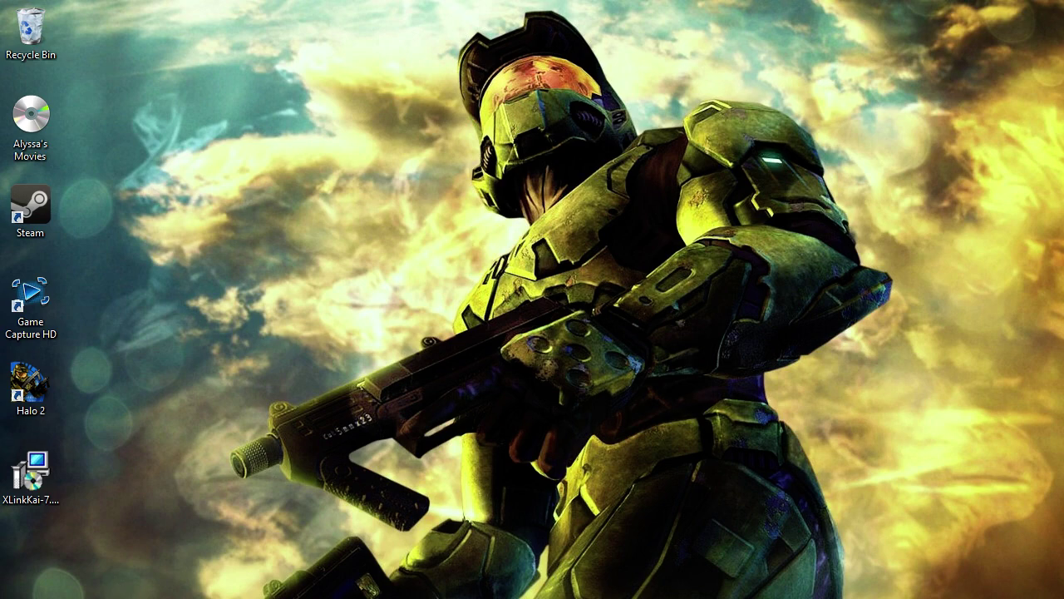
# Launch Start Kai from the XLink Kai folder in the Start menu's program list, bringing up the 7.4.28 splash screen.
pyautogui.press('super')
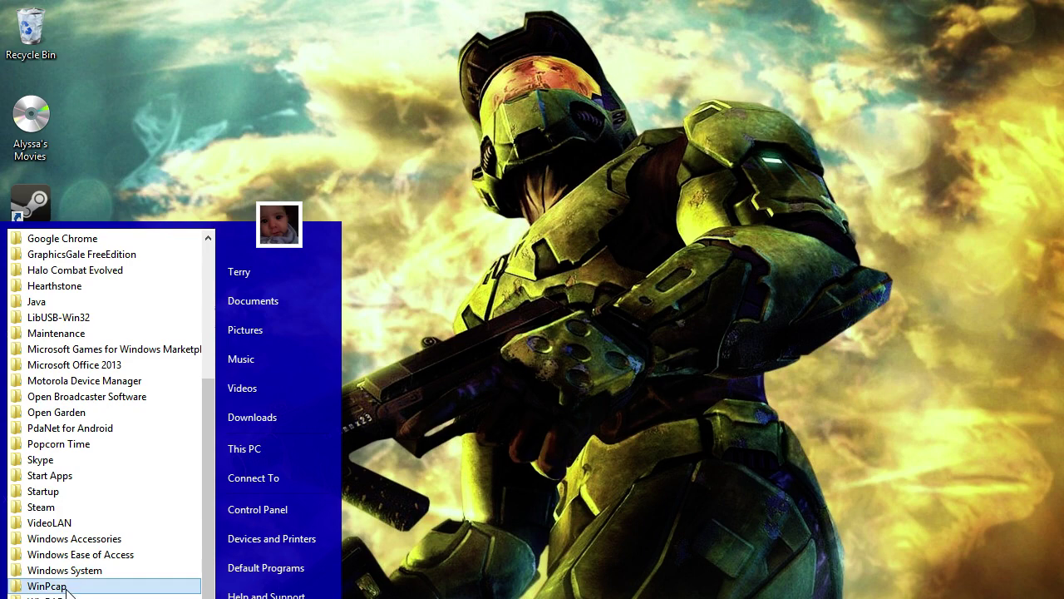
pyautogui.scroll(-1, 108, 416)
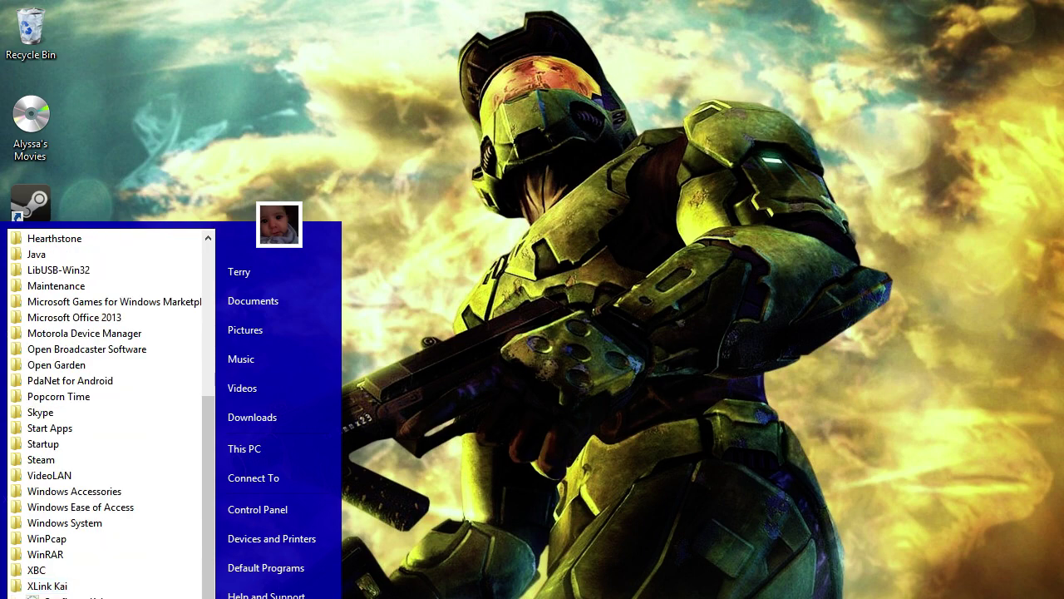
pyautogui.click(67, 596)
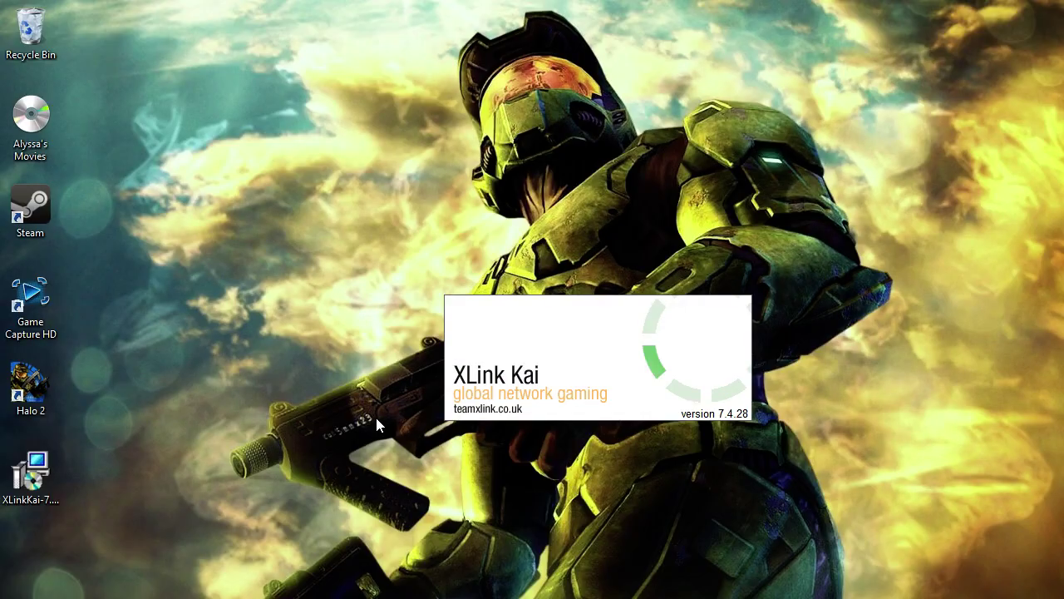